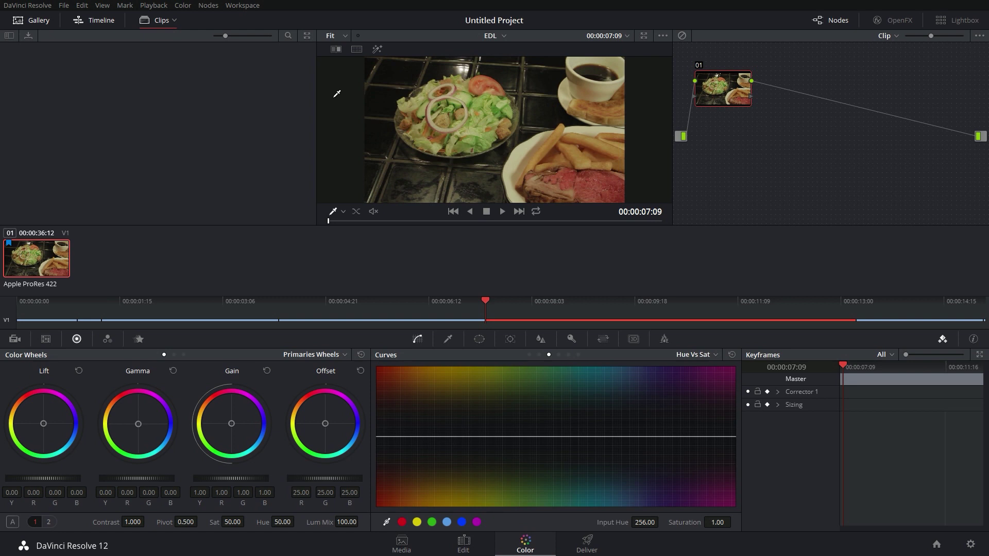
- Enlarge the viewer and fit a circular window on a new serial node around the steak plate at 00:00:09:17
key("alt+f")
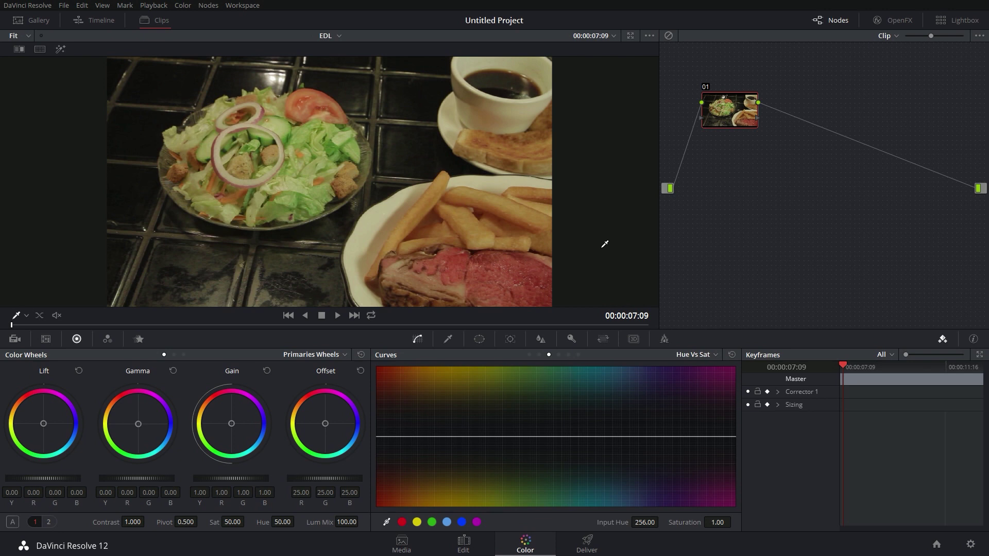
left_click_drag(142, 325, 267, 323)
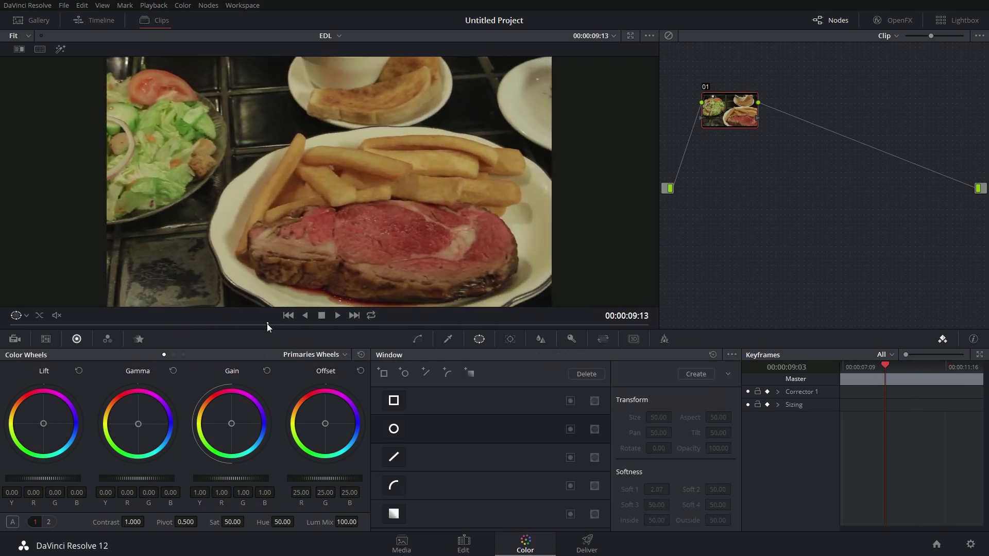
key("alt+c")
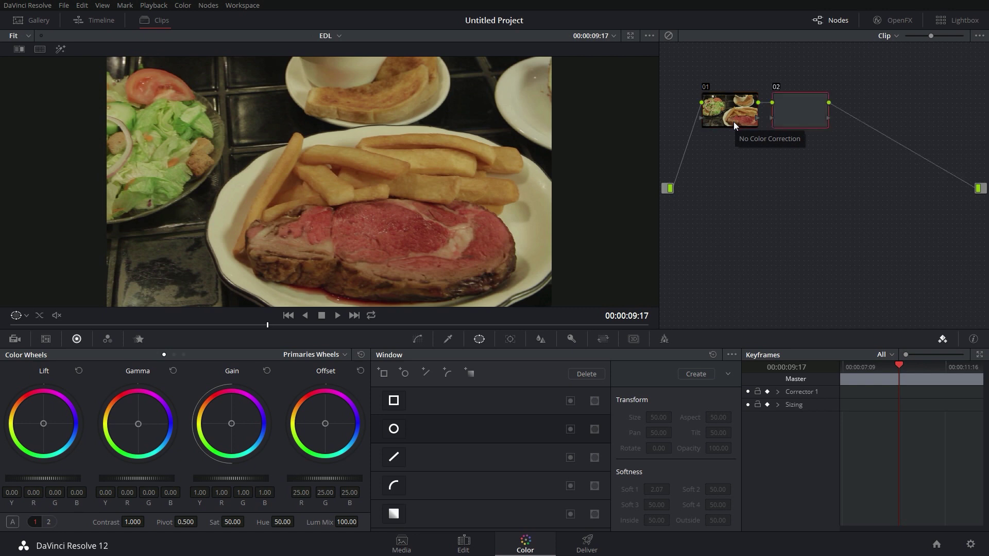
left_click_drag(396, 251, 546, 221)
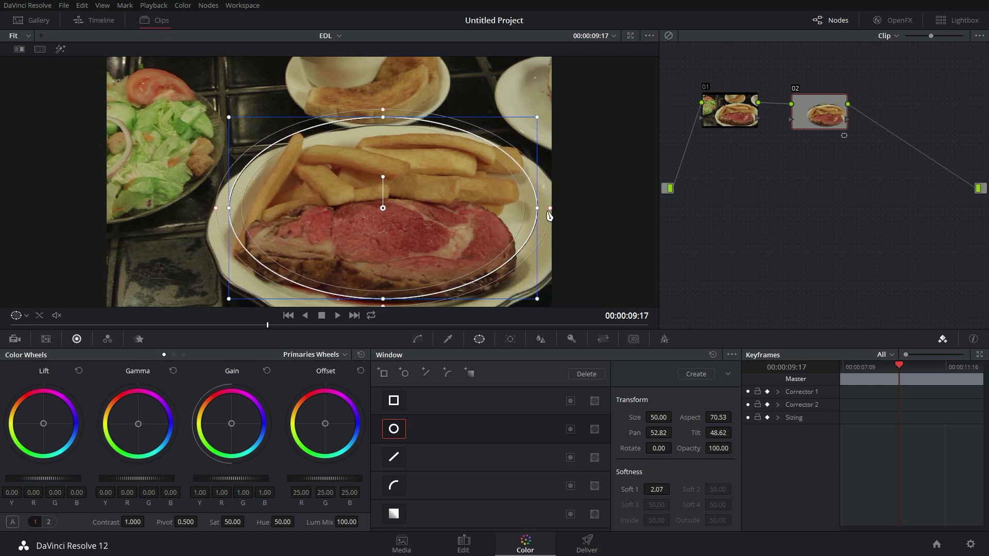
left_click_drag(408, 207, 408, 211)
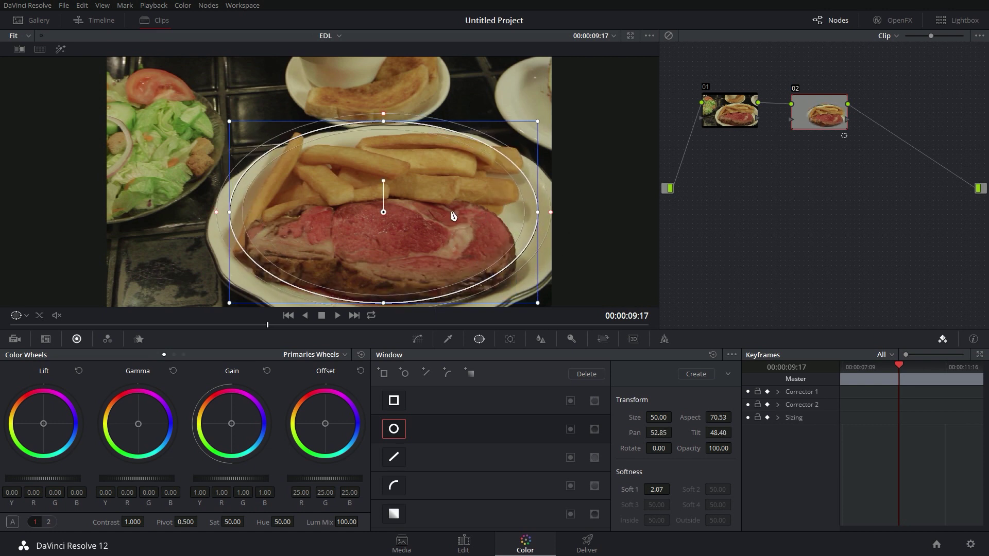
- Track the steak plate window forward to the clip's end and backward from 00:00:09:22, and play back the result
key("ctrl+t")
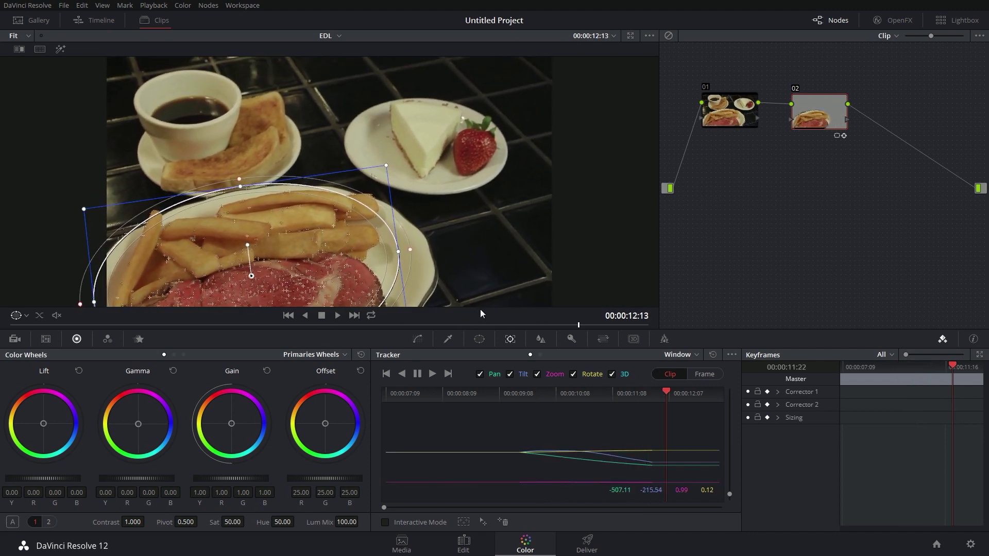
left_click(532, 395)
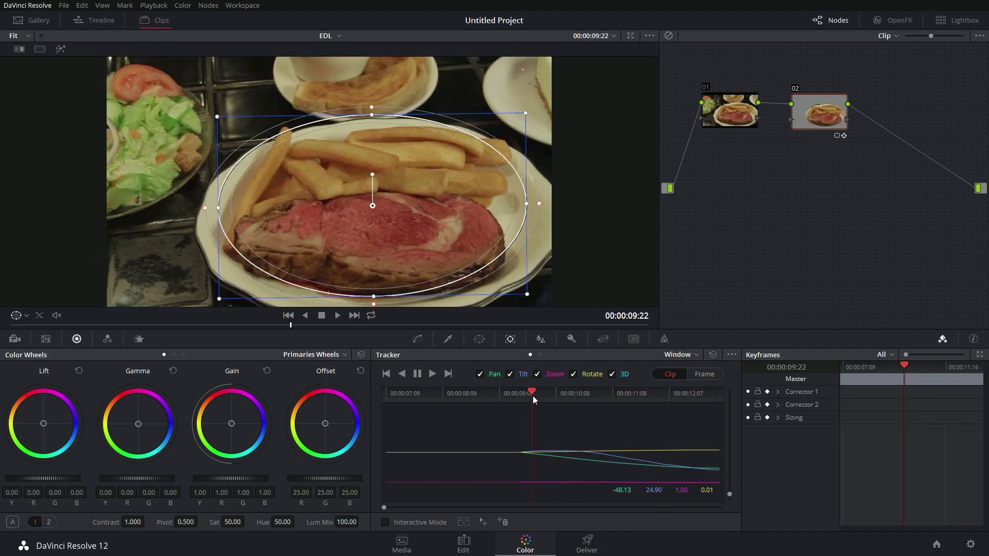
key("alt+t")
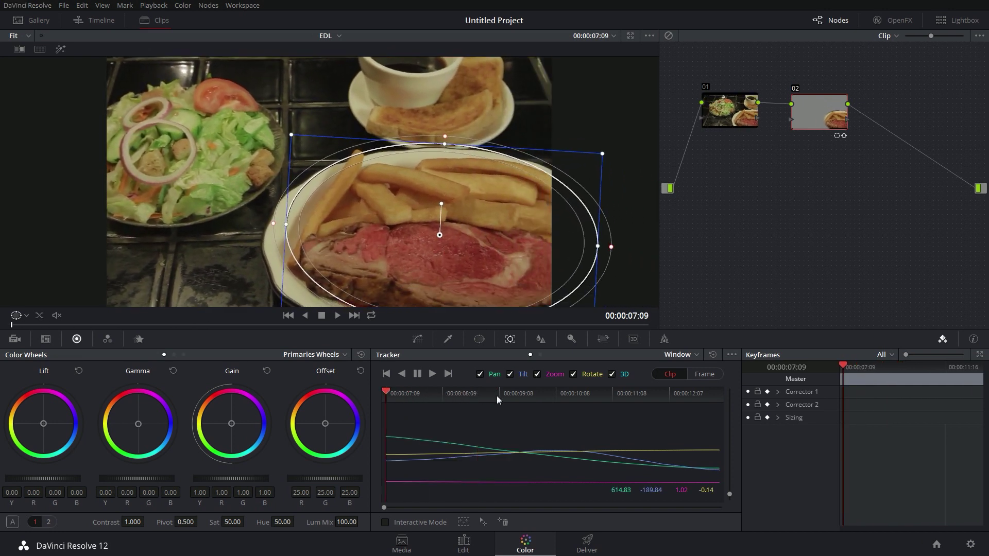
key("space")
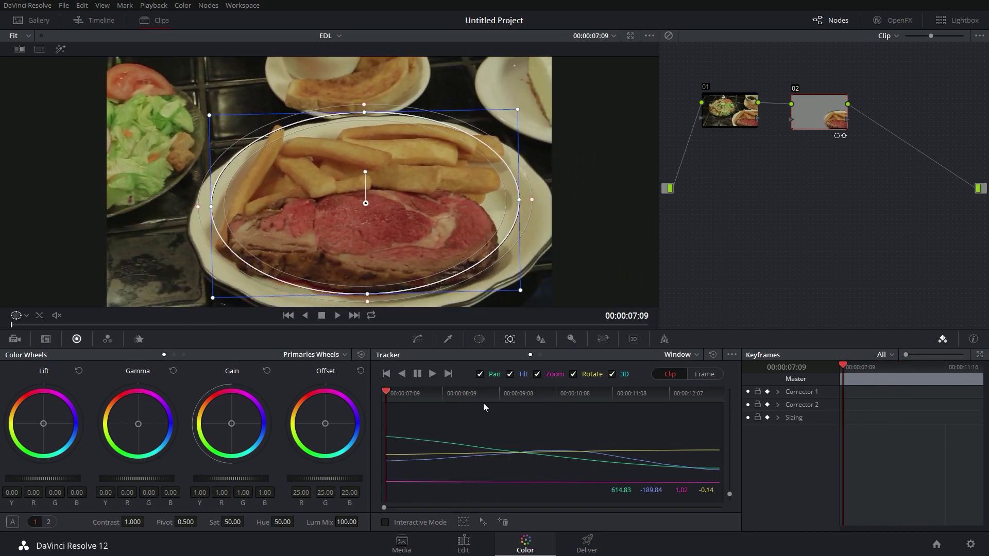
- Push the windowed plate's Gain to magenta (R 1.41, G 0.68, B 2.92), inspect it without the window outline, and discard the correction
left_click_drag(231, 424, 263, 415)
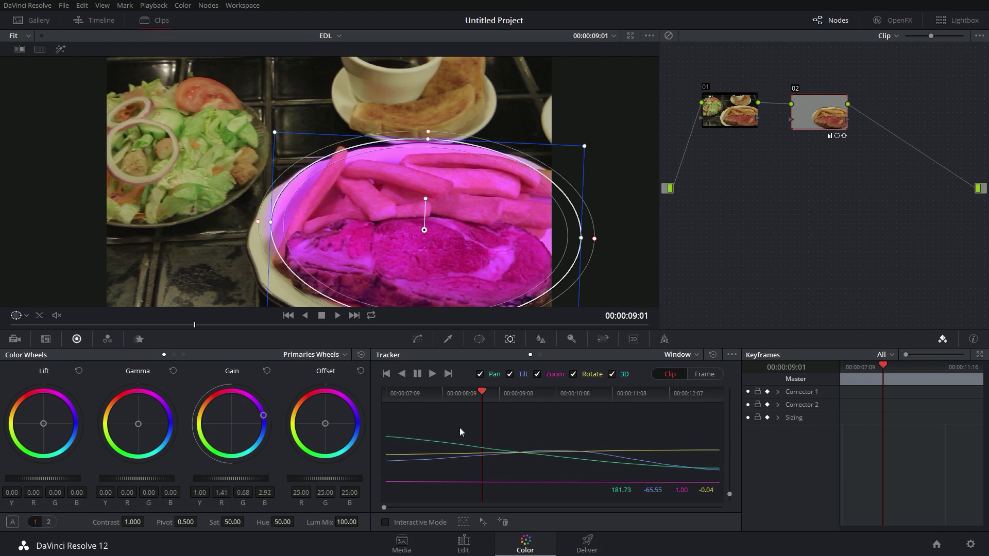
left_click(417, 339)
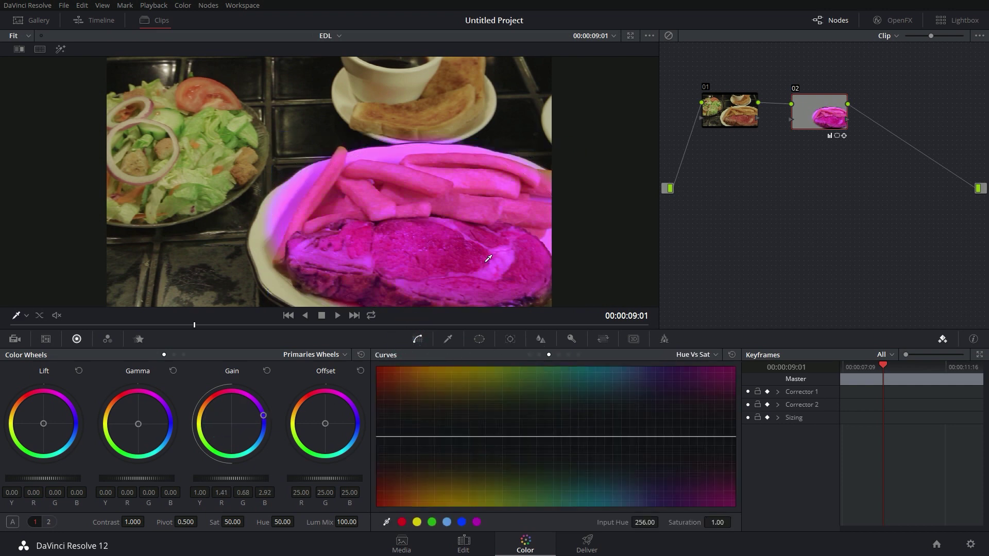
double_click(223, 423)
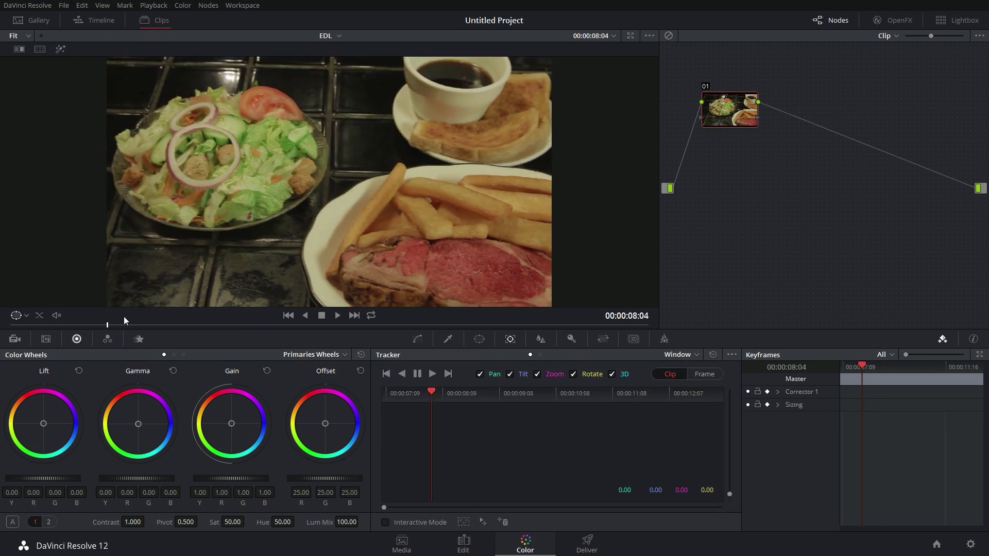
- Add a second serial node with a circular window stretched over the salad bowl at 00:00:08:10
left_click_drag(124, 316, 356, 324)
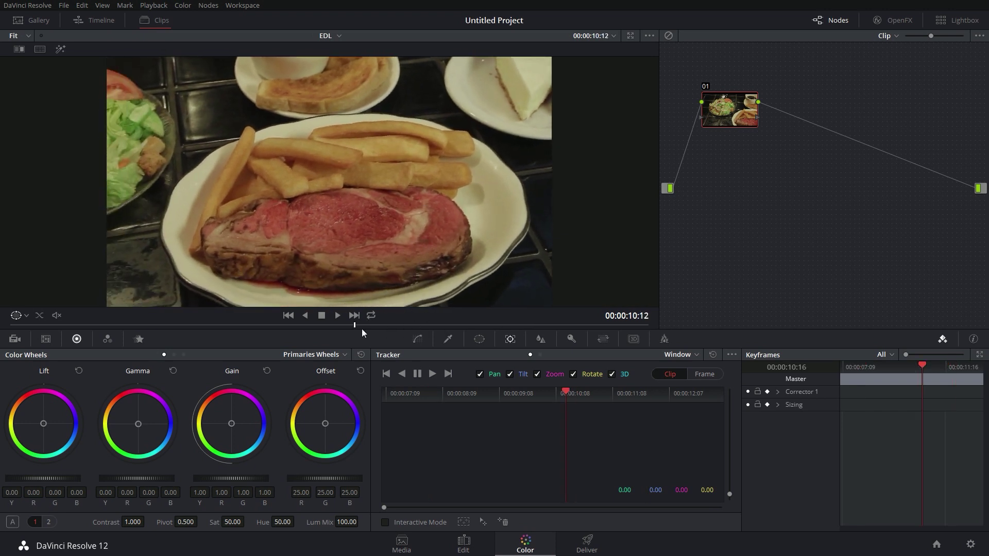
key("alt+s")
left_click(482, 341)
left_click(394, 428)
left_click_drag(294, 193, 138, 168)
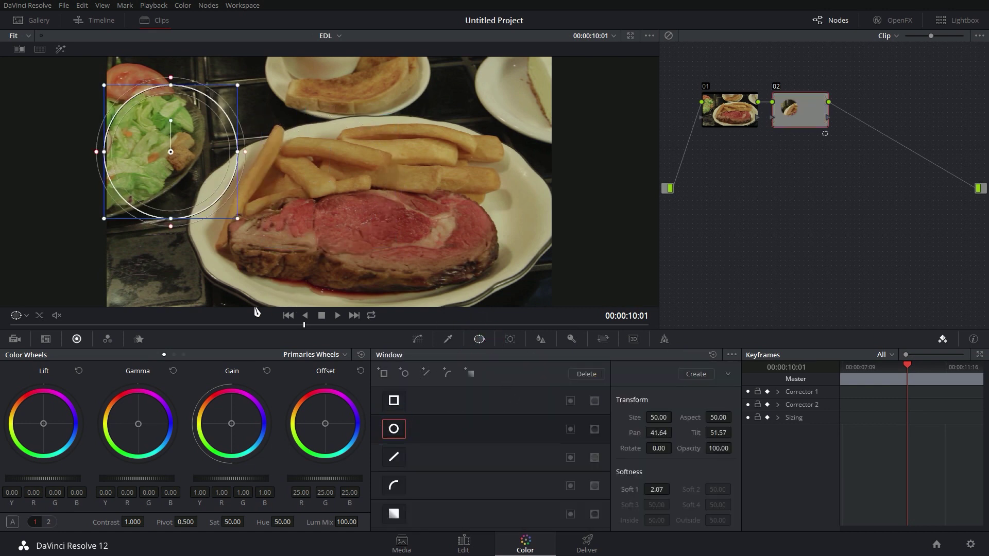
left_click_drag(243, 323, 126, 324)
left_click_drag(237, 152, 269, 163)
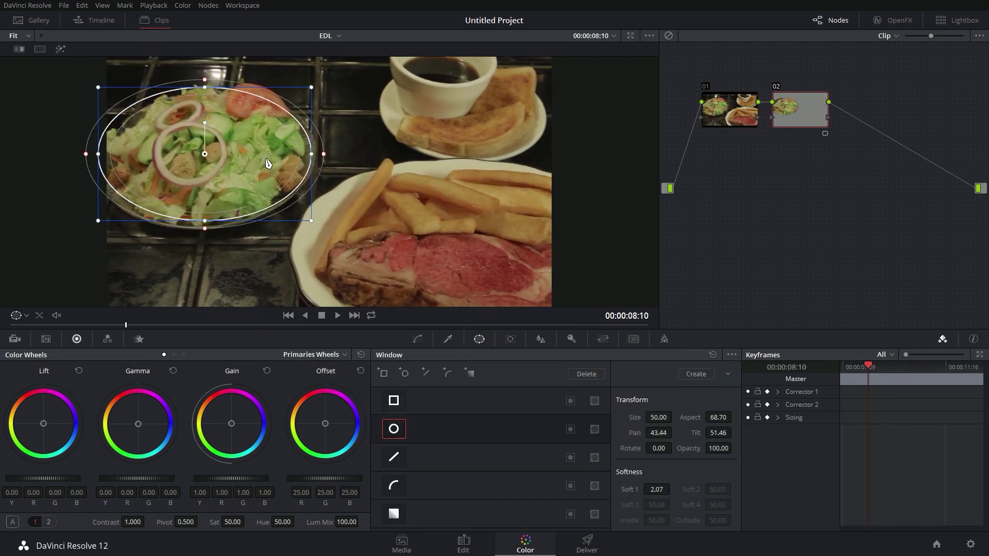
- Track the salad window backward and forward from 00:00:08:10, and scrub through the clip to review the track
key("alt+t")
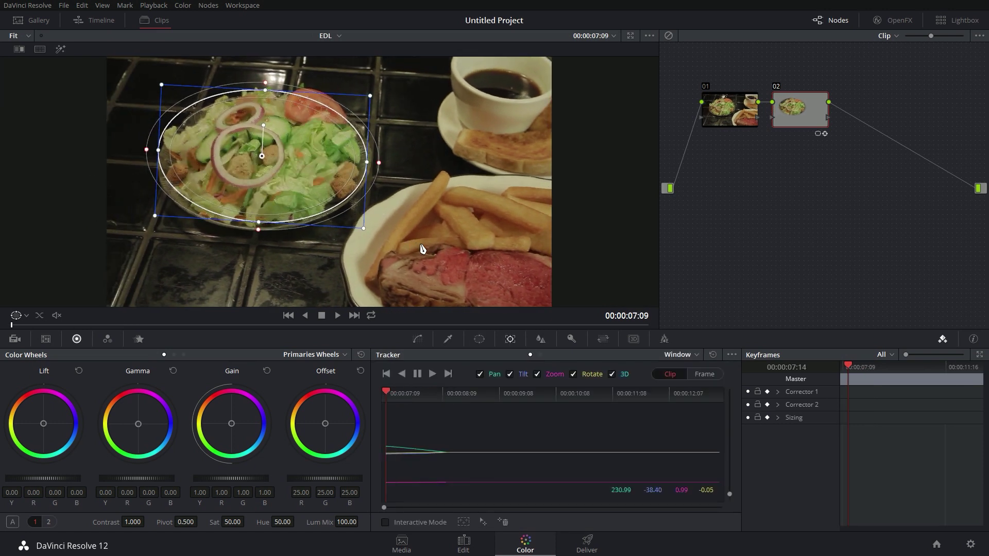
key("ctrl+t")
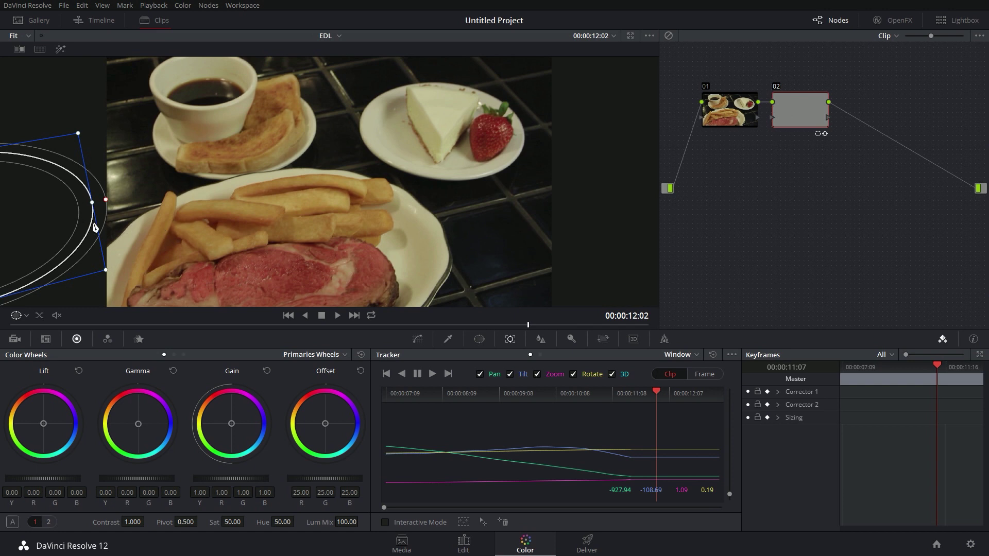
left_click_drag(518, 324, 384, 316)
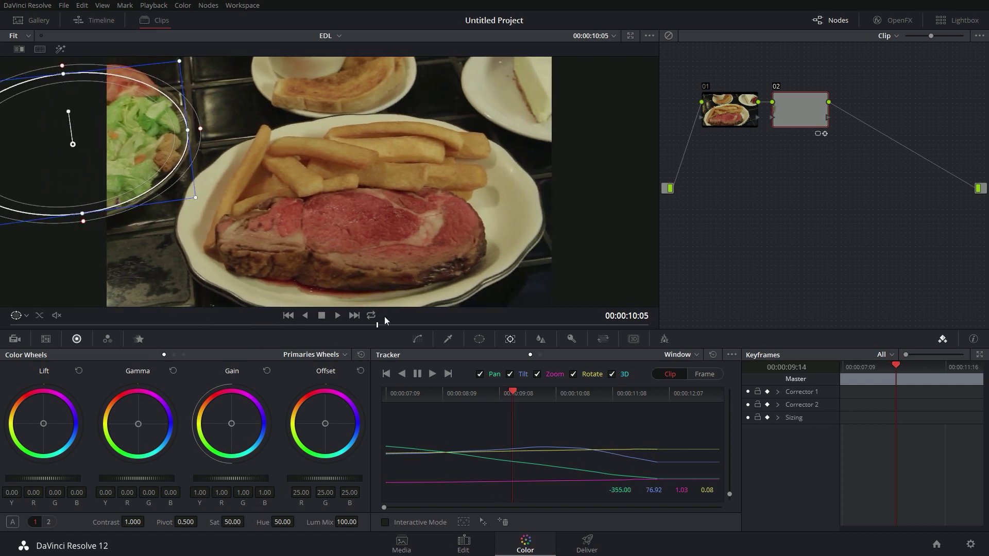
scroll(418, 168, "down", 2)
left_click_drag(385, 325, 107, 324)
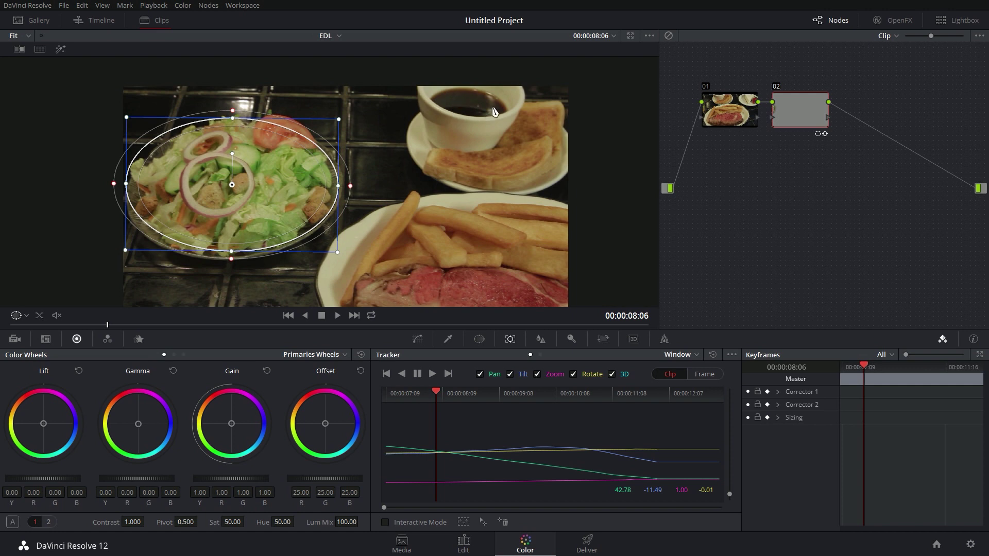
left_click_drag(102, 320, 76, 324)
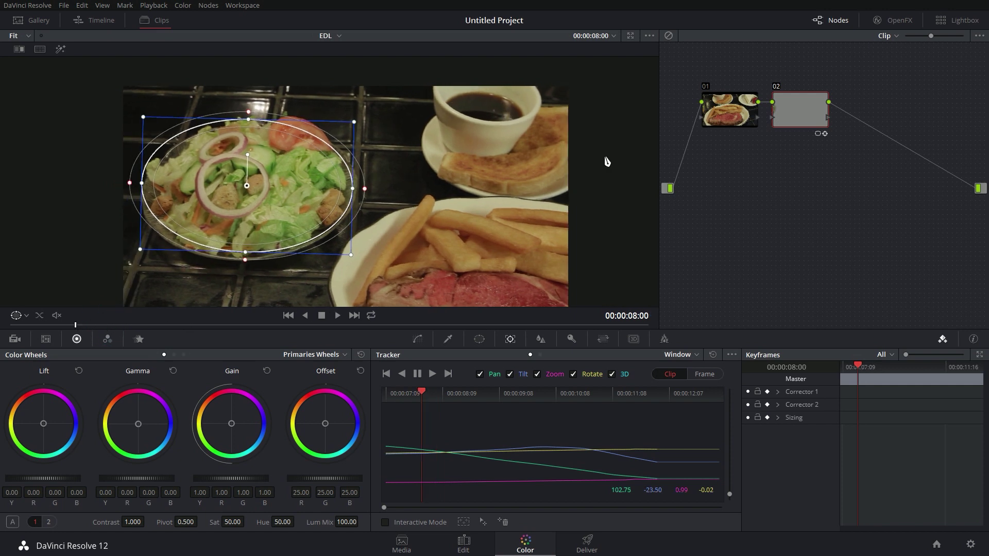
- Replace the salad window with a tilted ellipse over the coffee at 00:00:08:00, about size 26, aspect 81 and rotation 8
left_click(479, 339)
left_click(393, 429)
left_click_drag(393, 208, 488, 104)
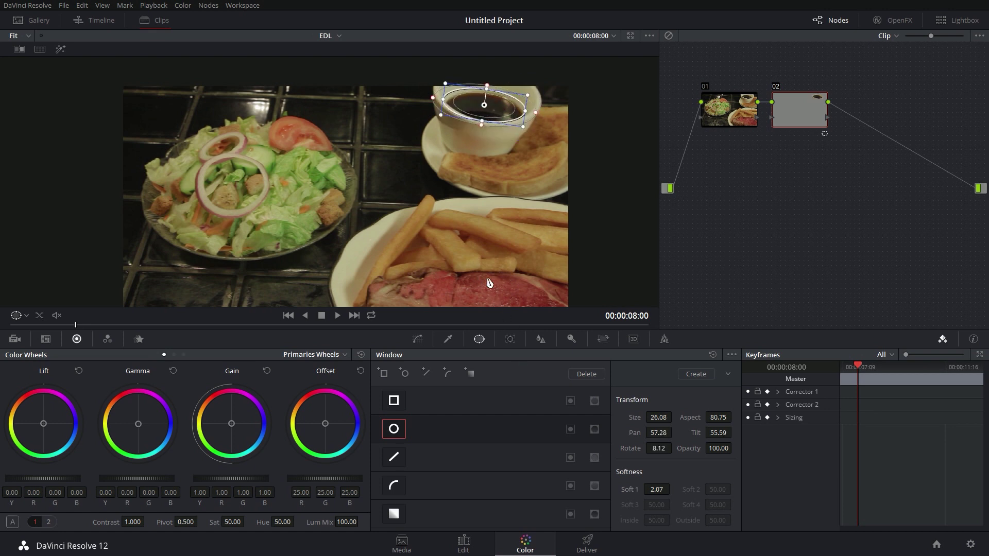
- Track the coffee window forward and backward from around 00:00:08:00, and scrub along the track to review it
left_click(510, 338)
key("ctrl+t")
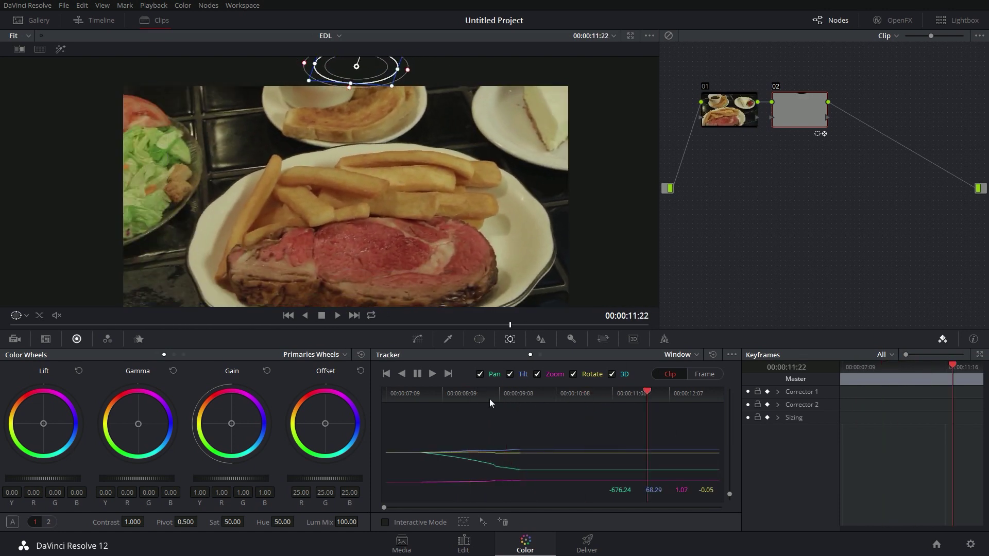
left_click(434, 397)
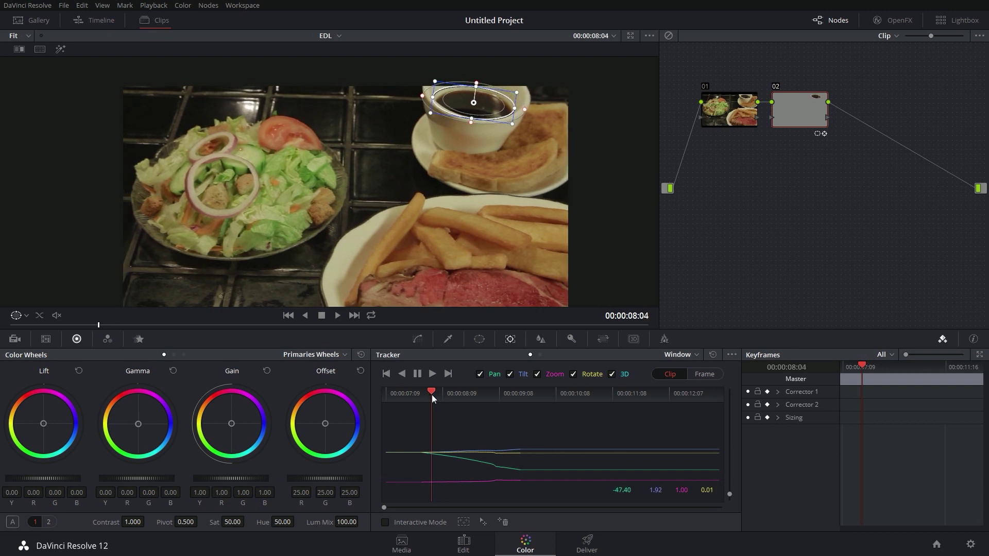
left_click_drag(431, 395, 534, 396)
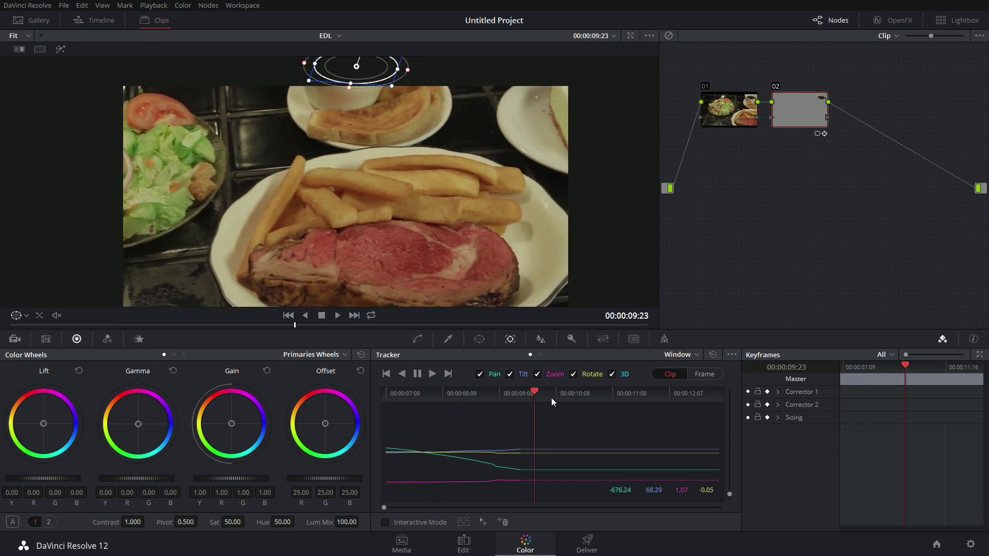
- Reposition the window over the coffee at 00:00:11:13, track it forward from there, and scrub through the clip to review it
left_click_drag(596, 406, 625, 397)
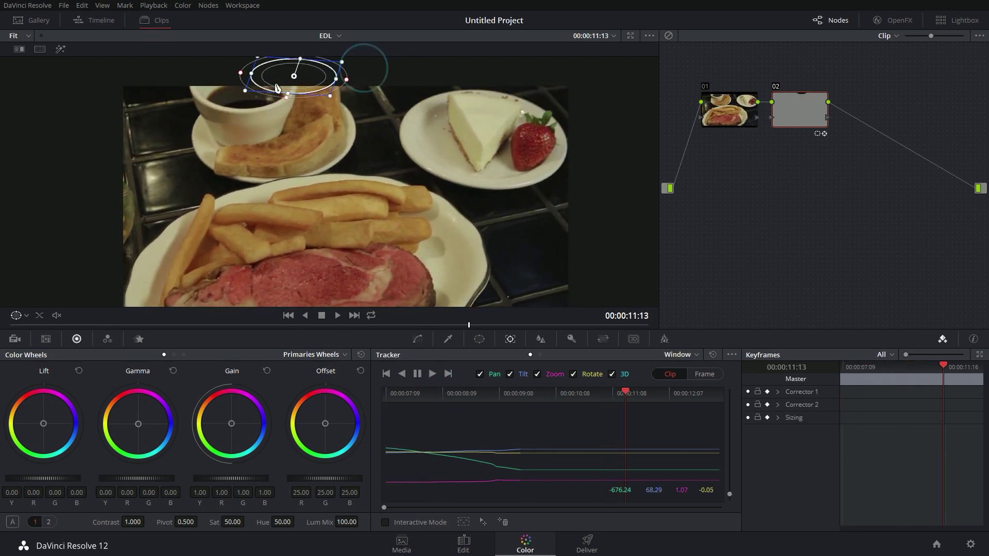
left_click(432, 374)
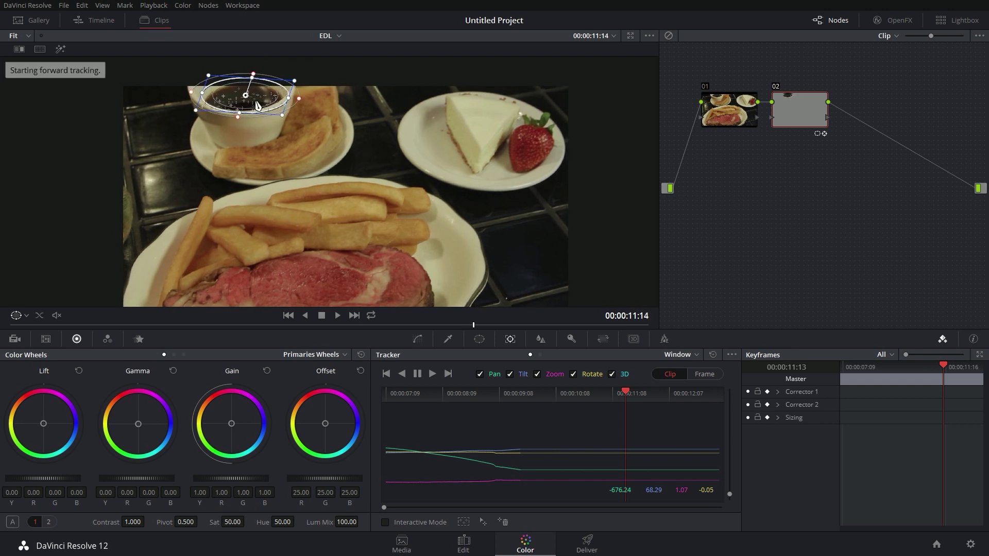
left_click_drag(550, 396, 352, 386)
left_click_drag(20, 317, 682, 321)
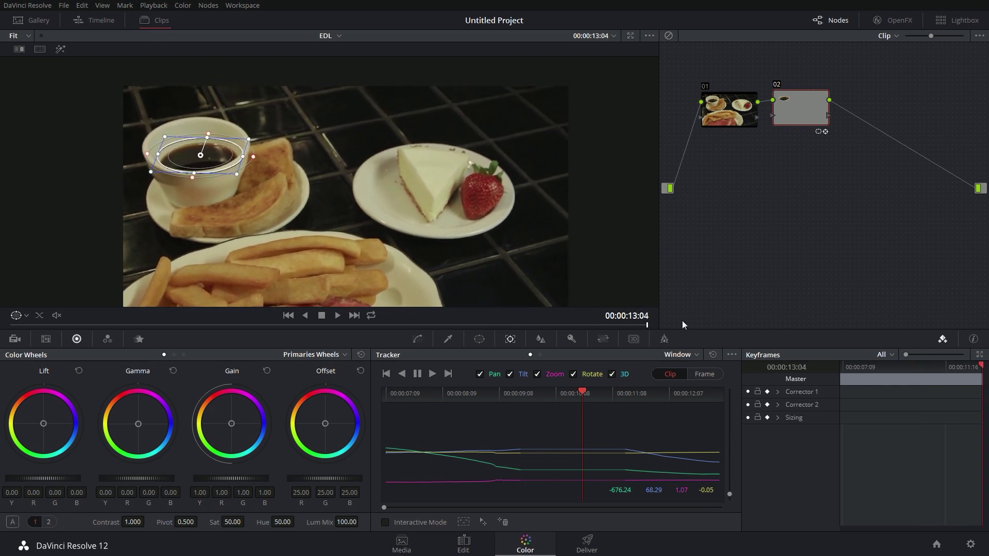
- Delete the second node and add a fresh serial node after the first one
left_click_drag(823, 117, 822, 115)
key("Delete")
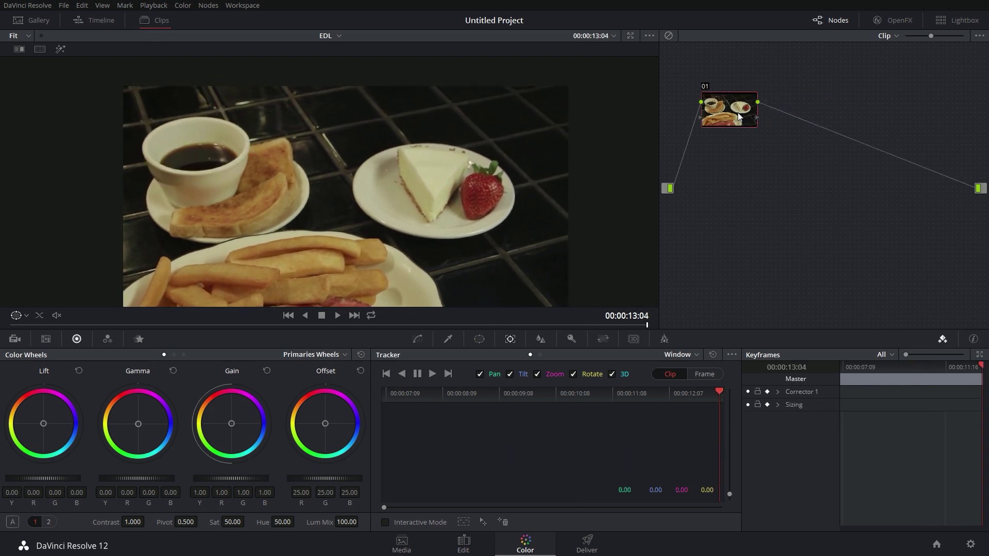
key("alt+s")
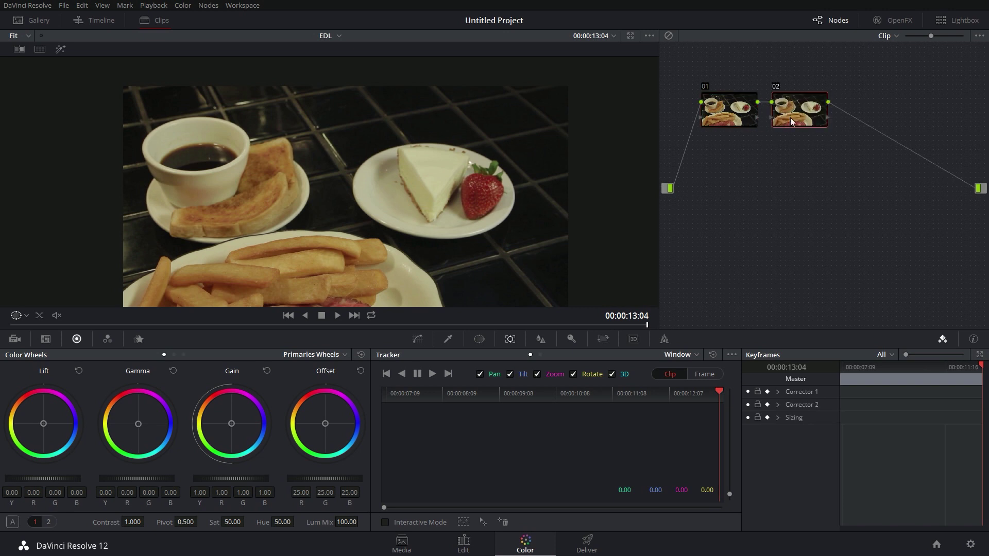
- Fit a circular window around the coffee cup and toast plate at 00:00:13:04, about size 51 and aspect 69, and track it backward
left_click(479, 340)
left_click(394, 429)
left_click_drag(398, 220, 376, 227)
left_click_drag(239, 190, 237, 187)
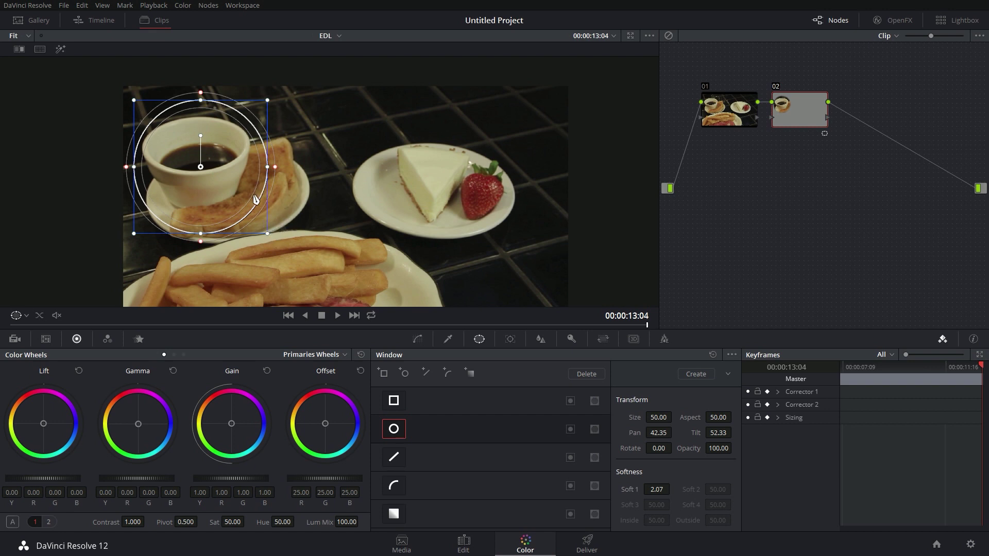
left_click_drag(266, 172, 298, 173)
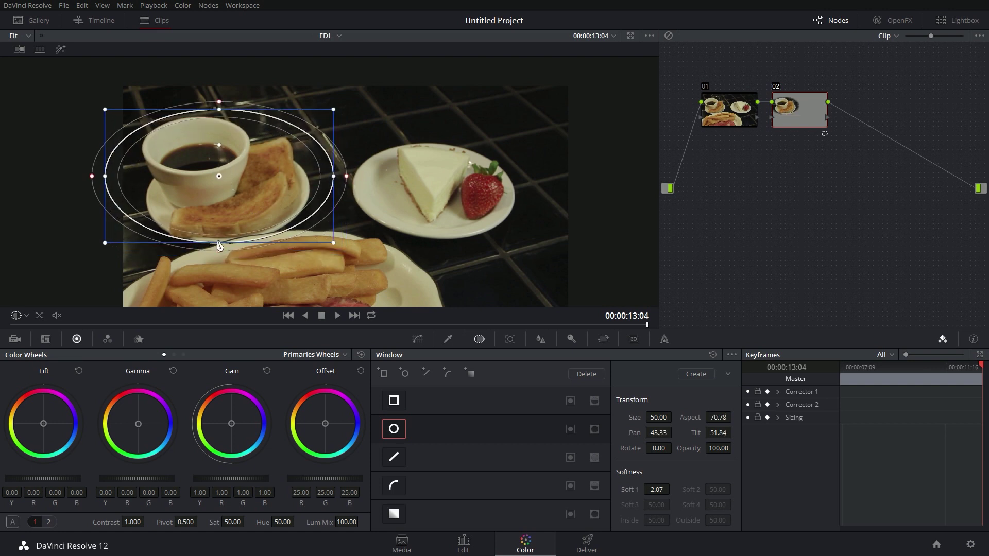
left_click_drag(219, 243, 220, 248)
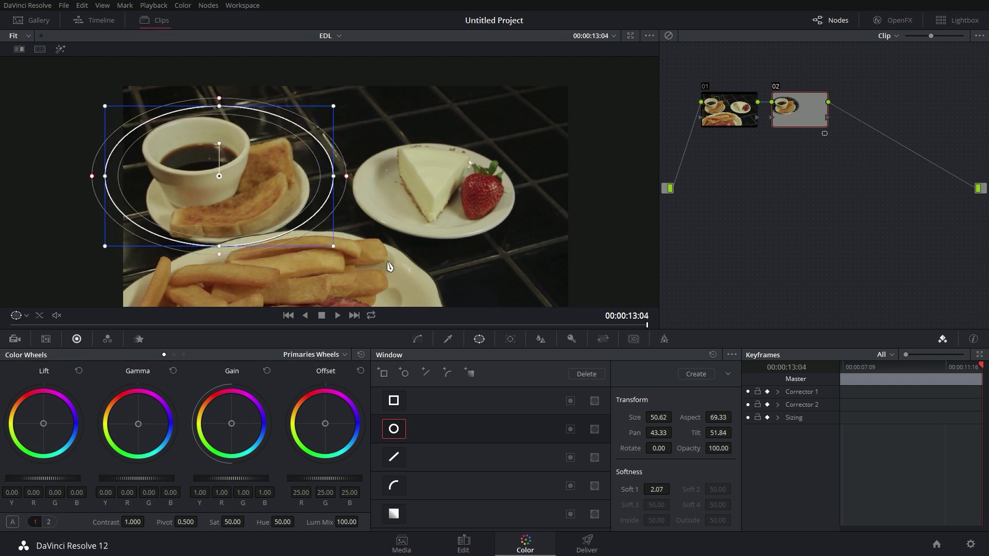
key("alt+t")
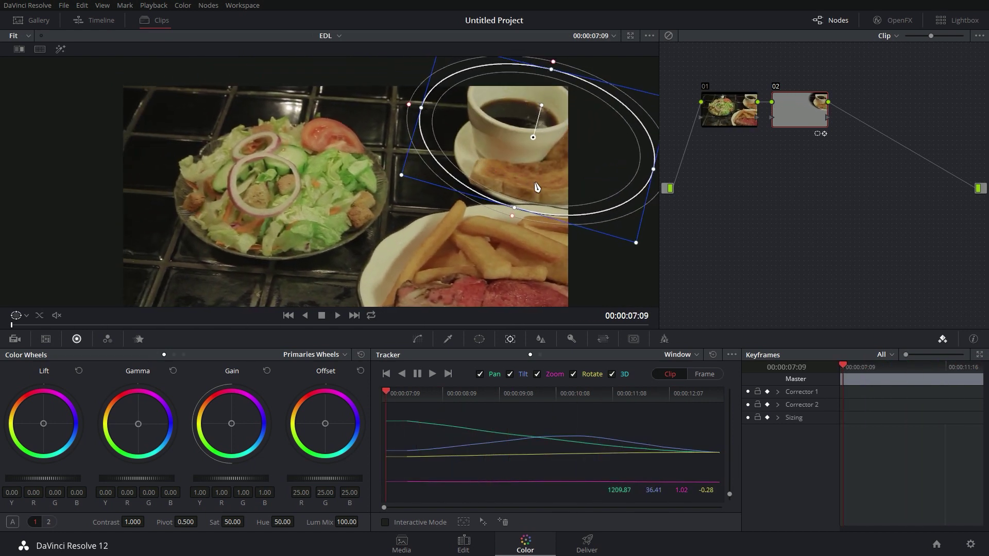
- Shrink and move the tracked window onto just the coffee surface at 00:00:07:14, and scrub through the clip to review it
left_click_drag(155, 326, 34, 325)
left_click_drag(626, 239, 566, 177)
left_click_drag(538, 129, 523, 103)
left_click_drag(565, 140, 545, 119)
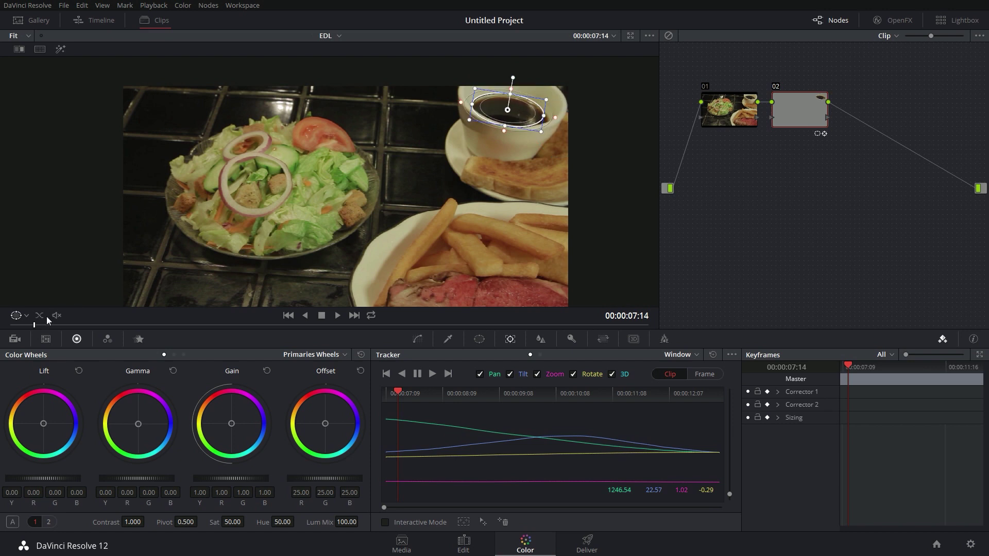
left_click_drag(34, 325, 607, 324)
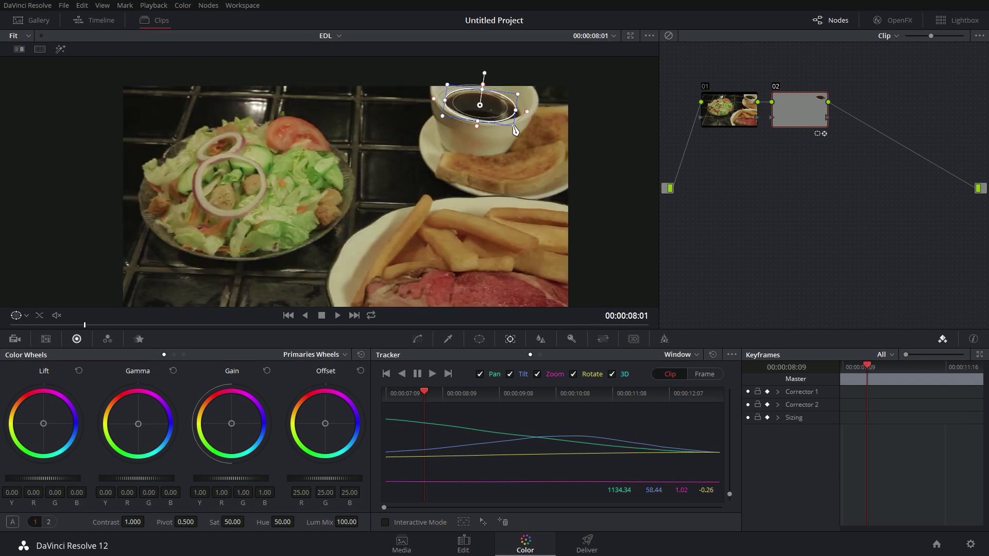
- Try enlarging the window from the coffee surface to the cup's rim at 00:00:08:01, and scrub through the clip to review the tracking
left_click_drag(530, 145, 550, 159)
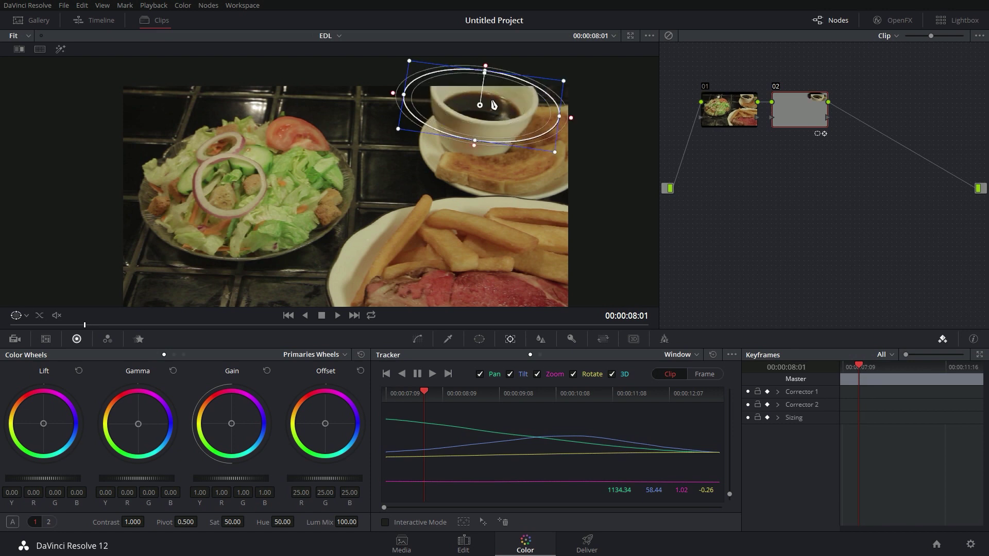
left_click_drag(560, 120, 539, 117)
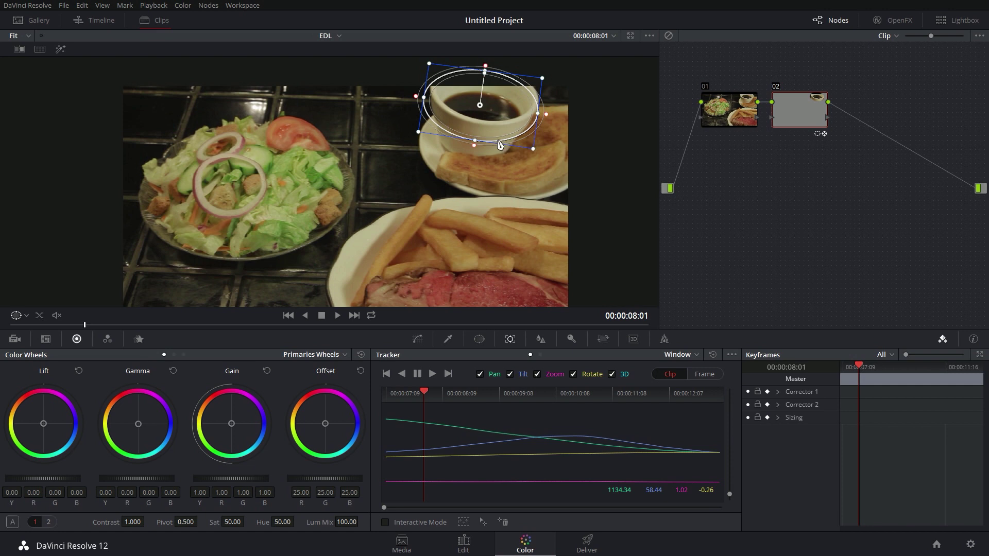
mouse_move(85, 324)
left_mouse_down()
mouse_move(185, 320)
mouse_move(48, 313)
mouse_move(89, 325)
left_mouse_up()
left_click_drag(193, 328, 343, 319)
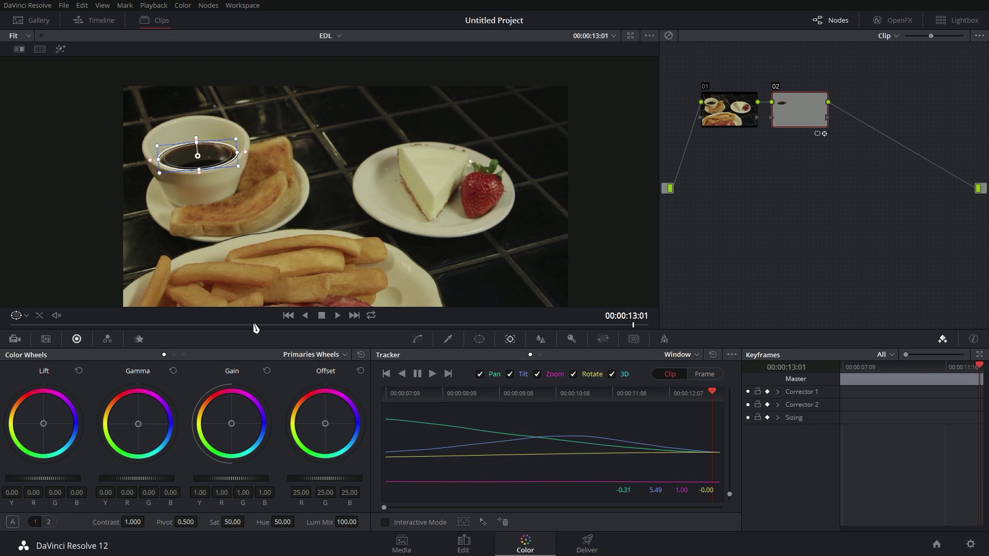
left_click_drag(56, 325, 615, 325)
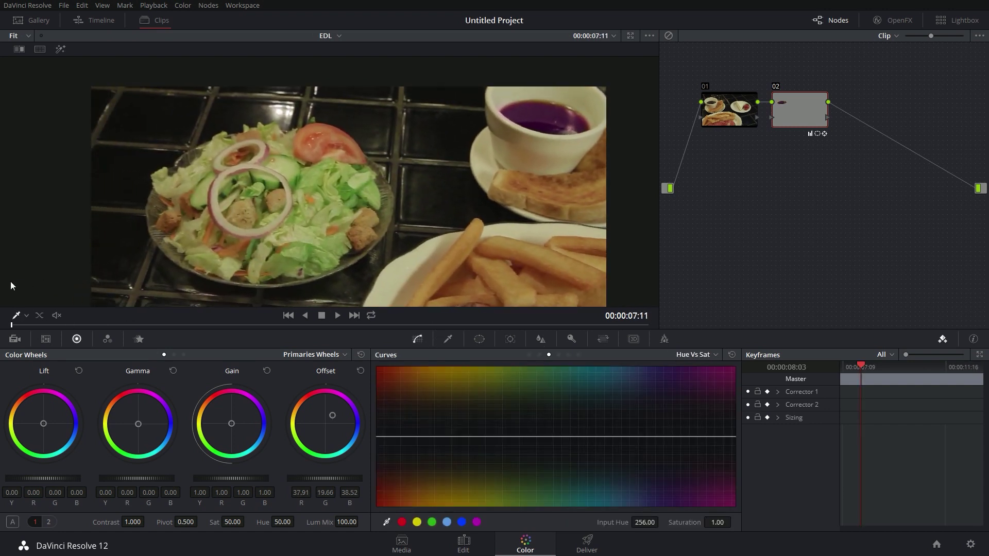
- Scrub through the clip from 00:00:07:11 to 00:00:12:20 to check how the purple tint follows the coffee, stopping at 00:00:12:12
left_click_drag(10, 285, 520, 281)
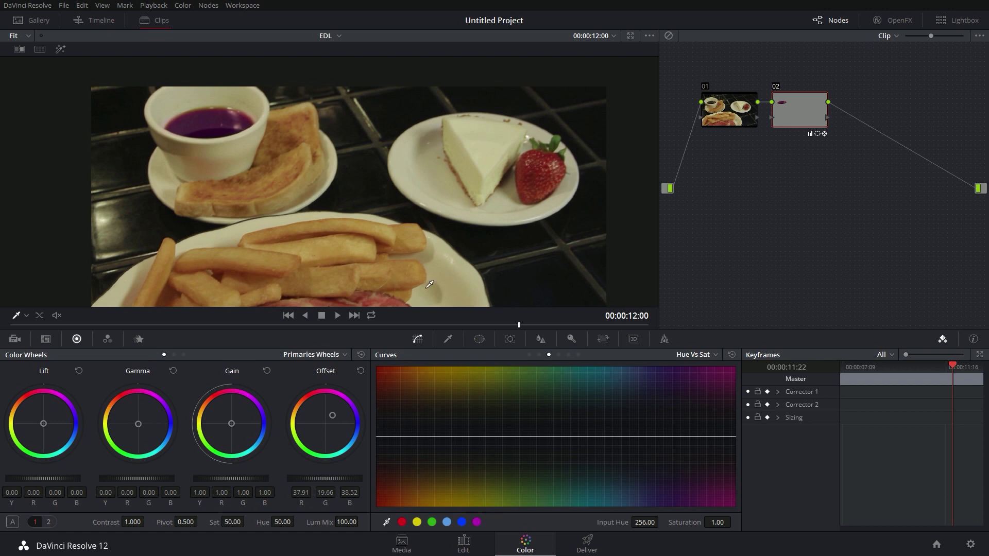
left_click(527, 325)
left_click_drag(537, 326, 611, 325)
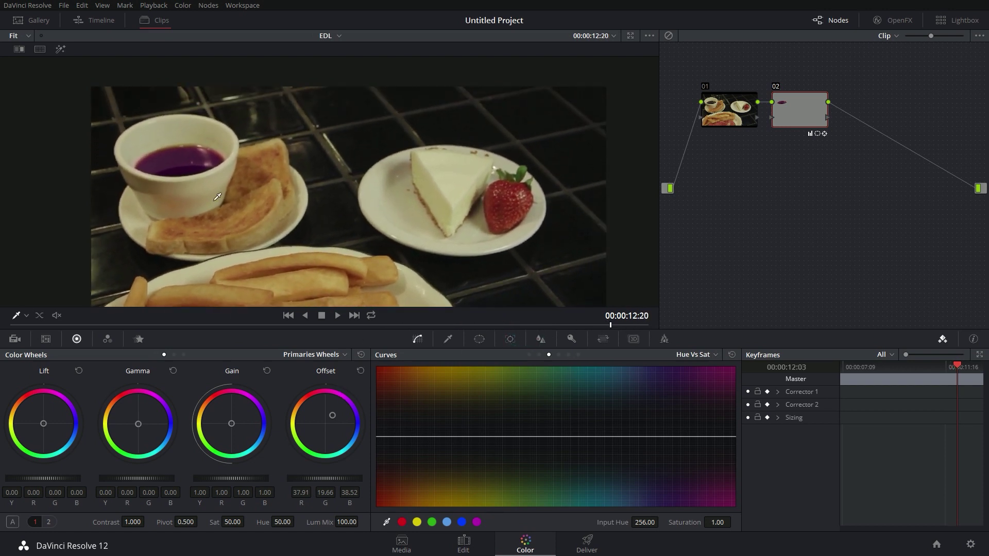
left_click(574, 325)
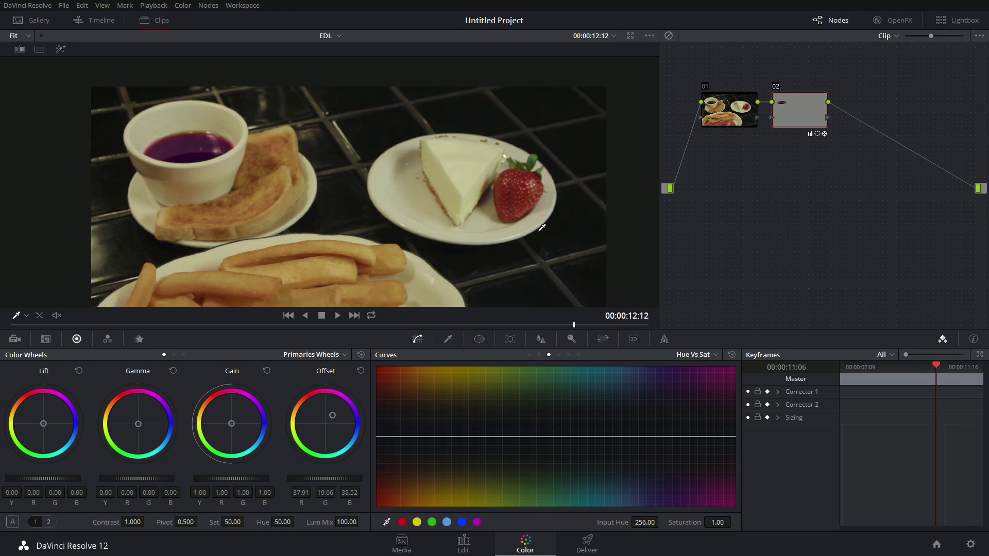